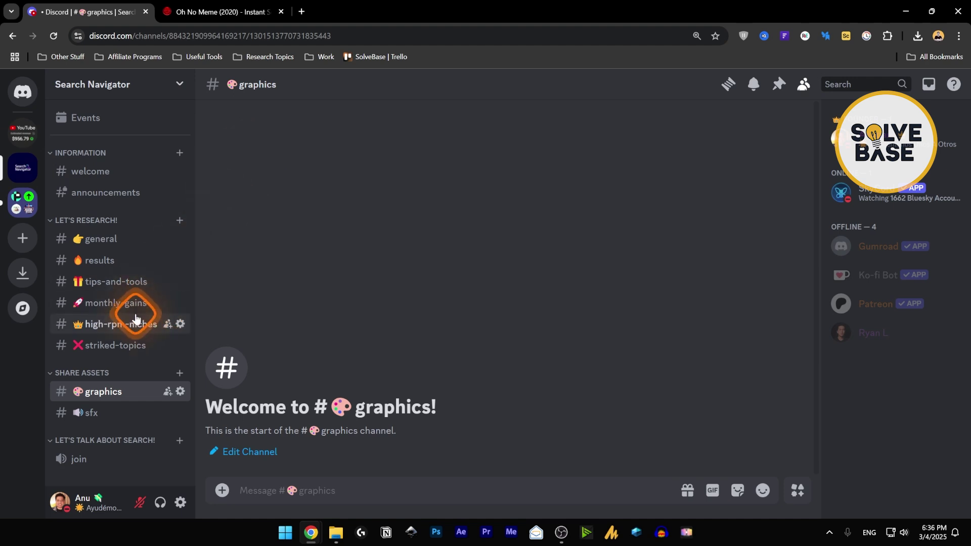
- Join the "join" voice channel and play the quack, airhorn, cricket and golf clap sounds from its soundboard
{"action": "left_click", "coordinate": [86, 462]}
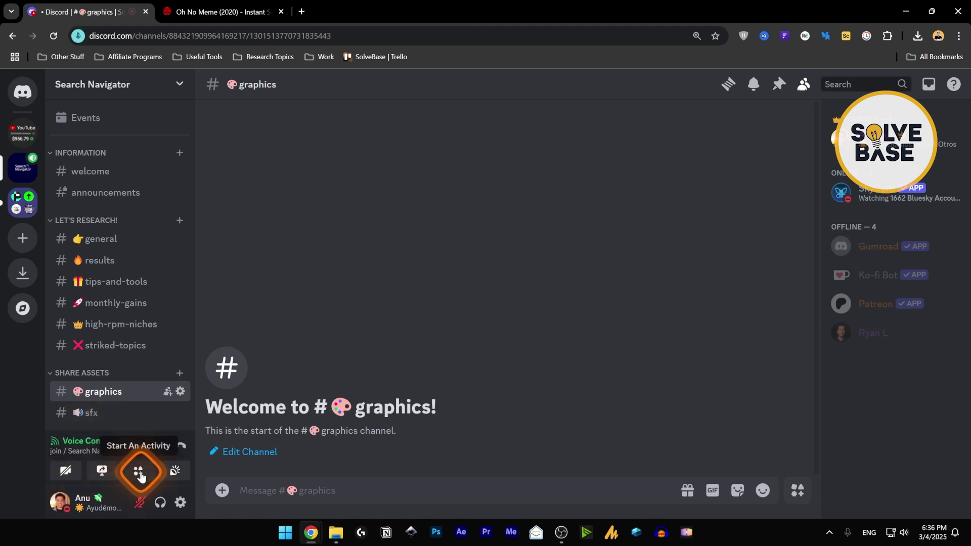
{"action": "left_click", "coordinate": [175, 473]}
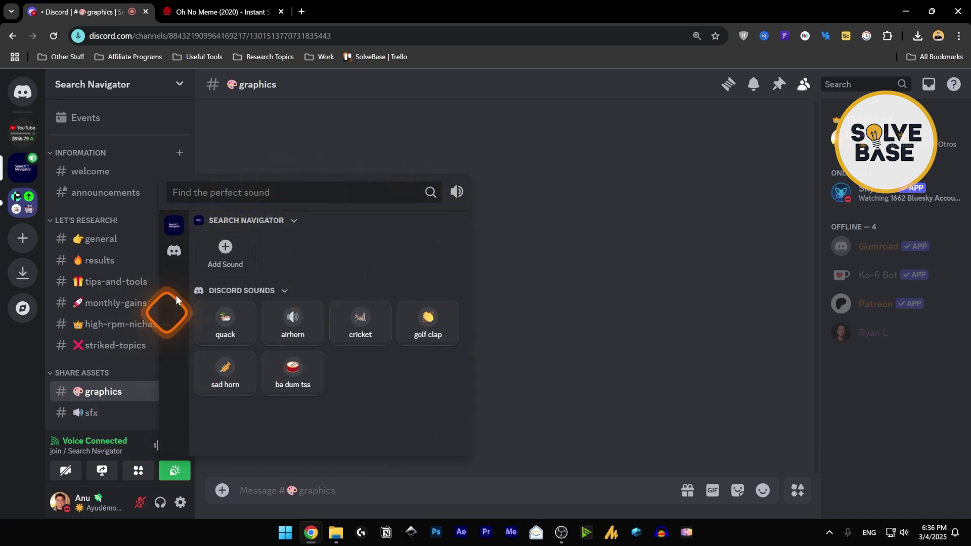
{"action": "left_click", "coordinate": [222, 338]}
{"action": "left_click", "coordinate": [305, 337]}
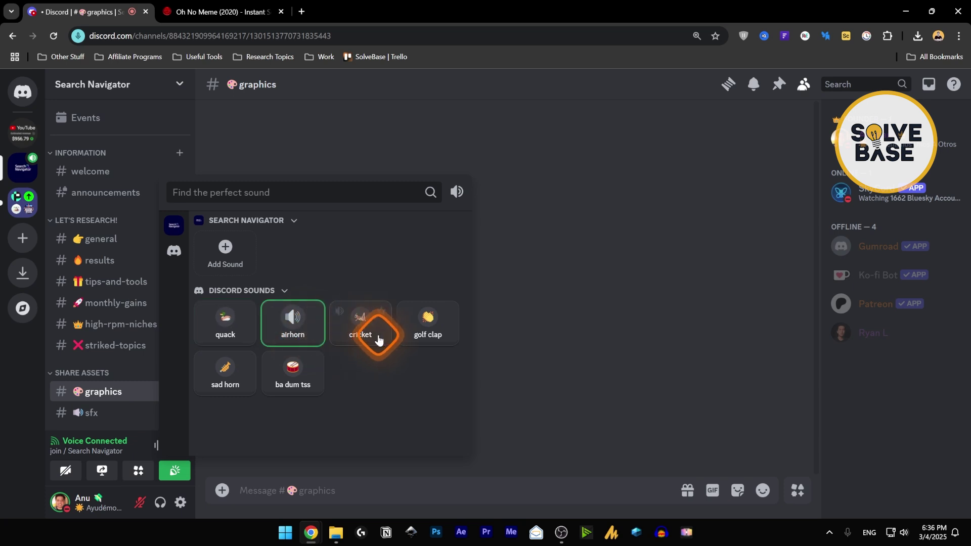
{"action": "left_click", "coordinate": [374, 334]}
{"action": "left_click", "coordinate": [432, 338]}
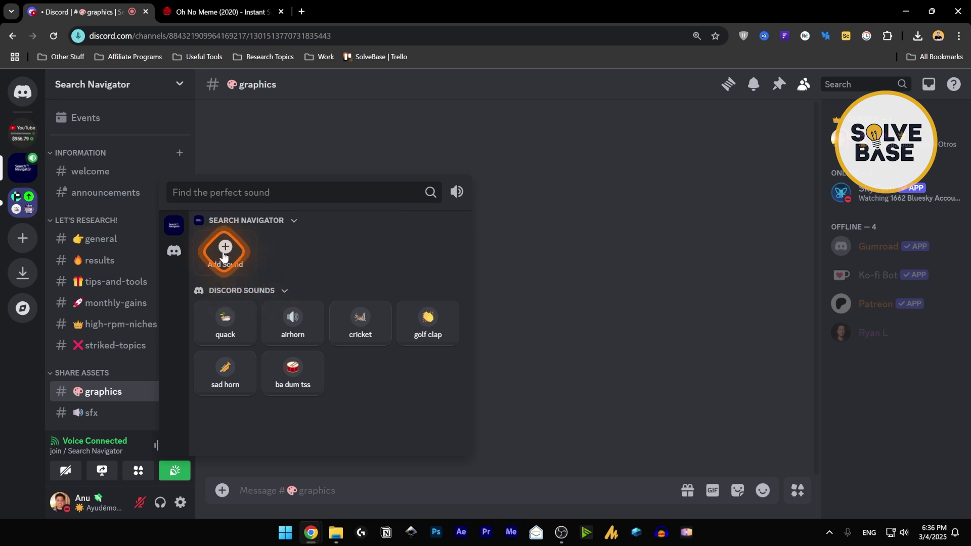
{"action": "left_click", "coordinate": [260, 147]}
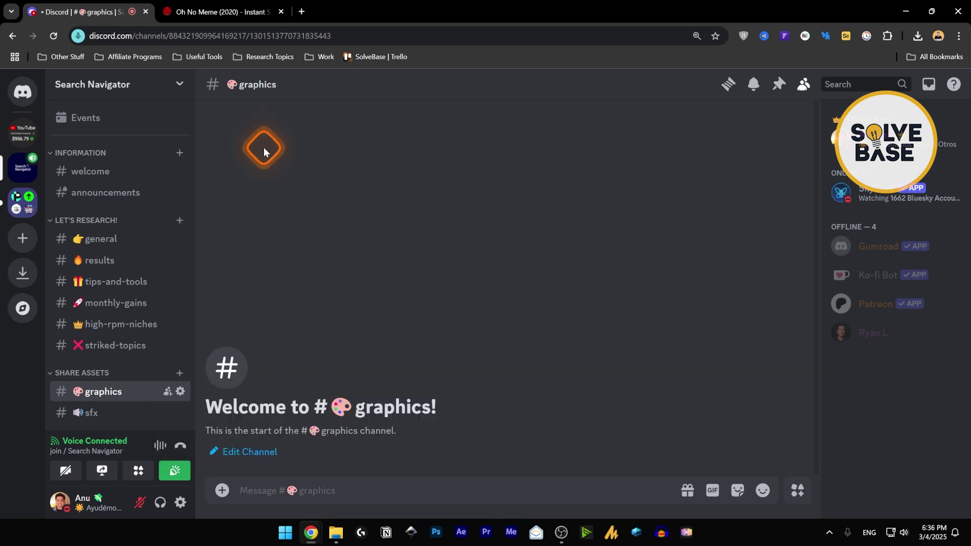
- Open the Search Navigator server's Soundboard settings and start uploading a new sound
{"action": "left_click", "coordinate": [178, 87]}
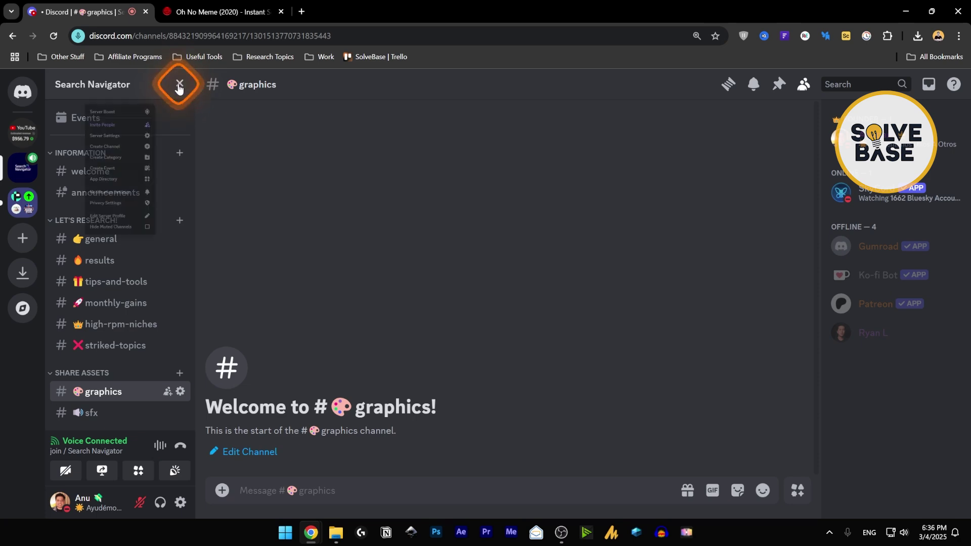
{"action": "left_click", "coordinate": [126, 168]}
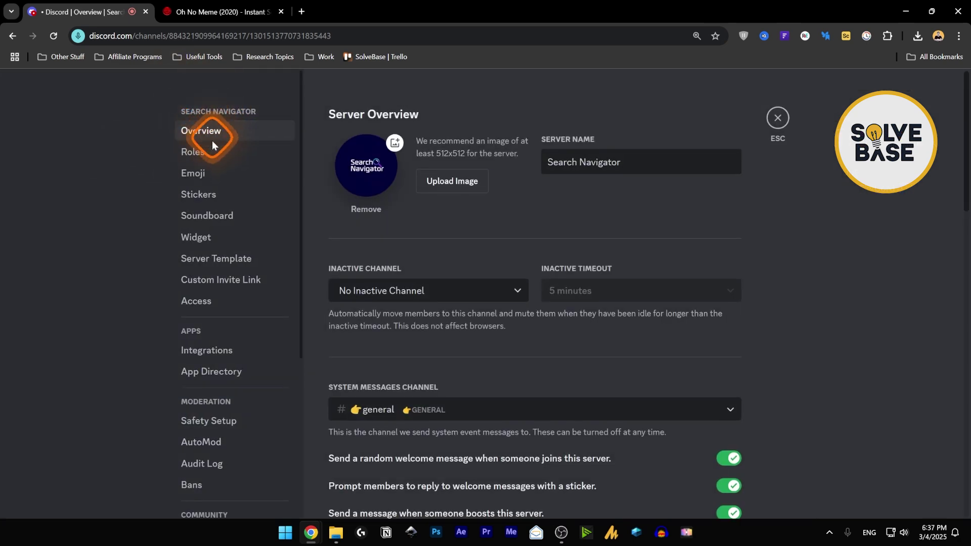
{"action": "left_click", "coordinate": [212, 216]}
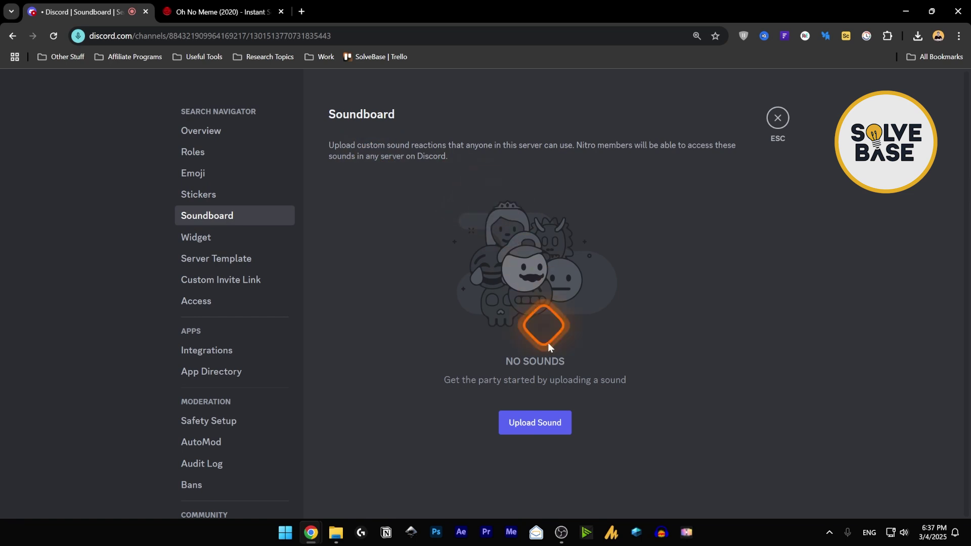
{"action": "left_click", "coordinate": [538, 425]}
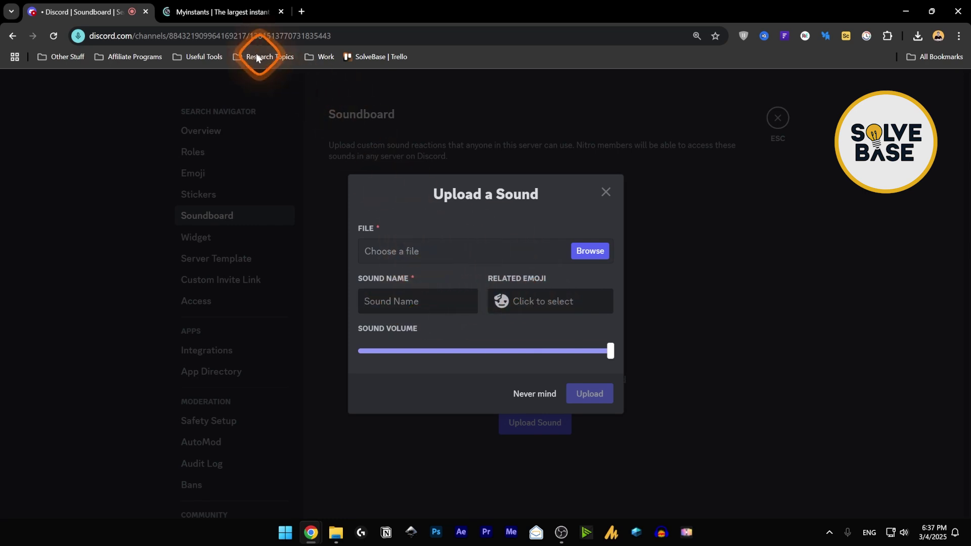
- Switch to the Myinstants site, browse its trending sounds and preview "oh my god, wow!"
{"action": "left_click", "coordinate": [218, 9]}
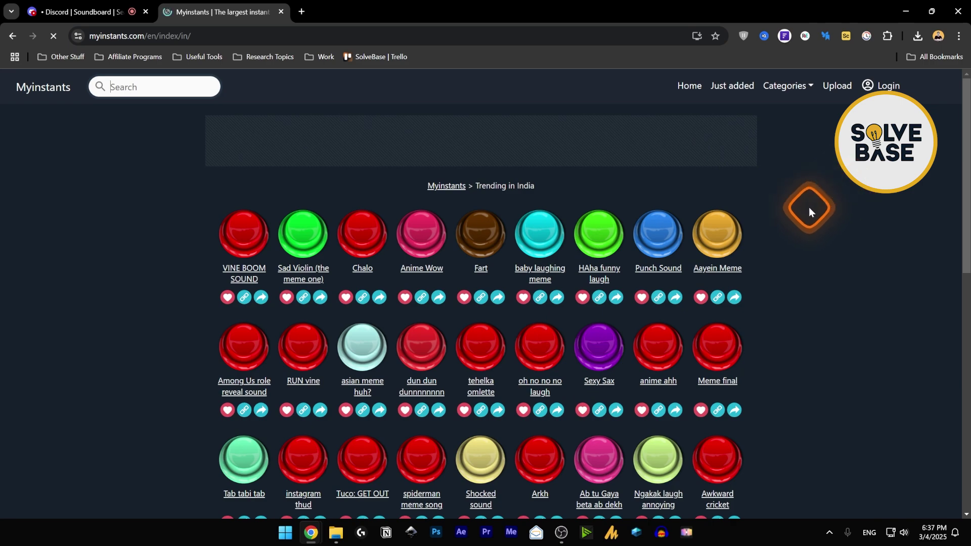
{"action": "scroll", "coordinate": [809, 207], "scroll_direction": "down", "scroll_amount": 1}
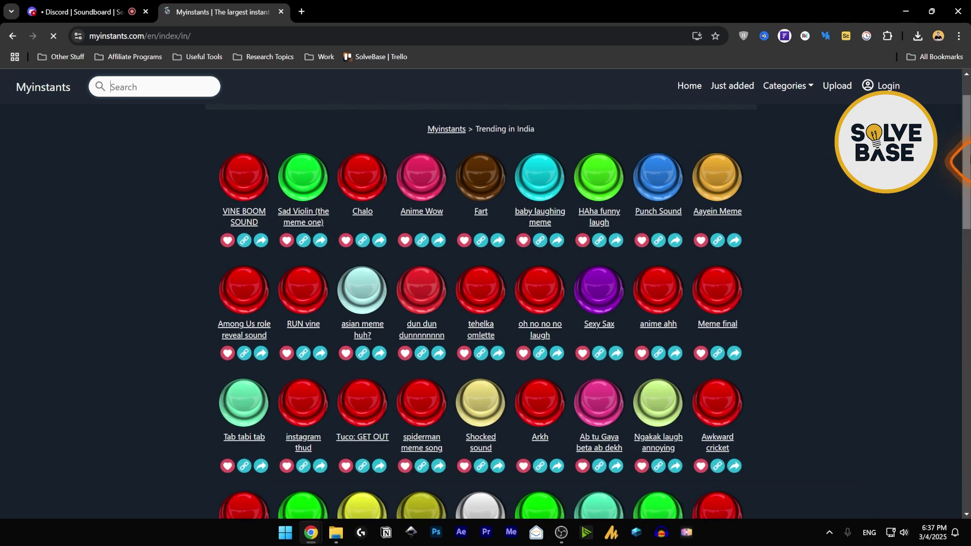
{"action": "left_click", "coordinate": [964, 231]}
{"action": "left_click_drag", "start_coordinate": [961, 233], "coordinate": [964, 320]}
{"action": "left_click", "coordinate": [808, 86]}
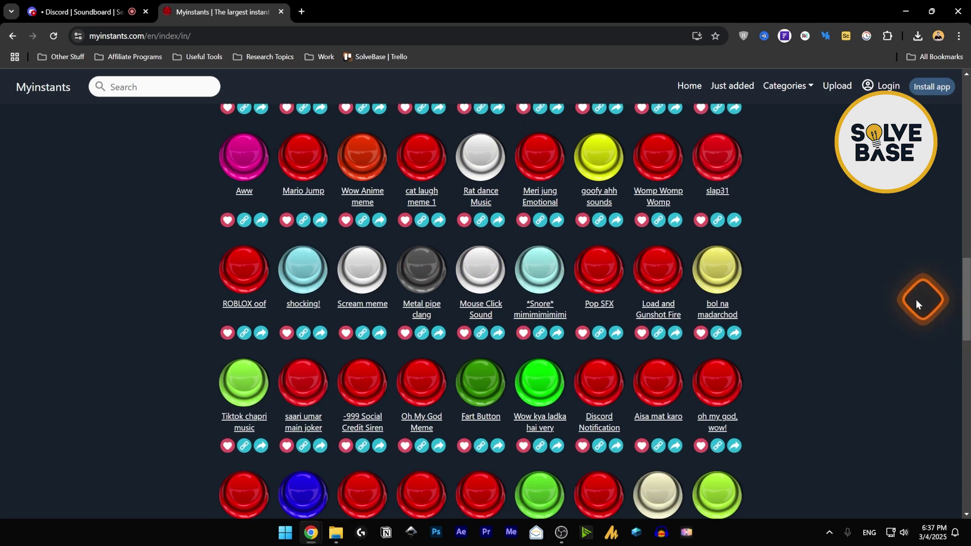
{"action": "scroll", "coordinate": [855, 316], "scroll_direction": "down", "scroll_amount": 2}
{"action": "scroll", "coordinate": [842, 271], "scroll_direction": "up", "scroll_amount": 1}
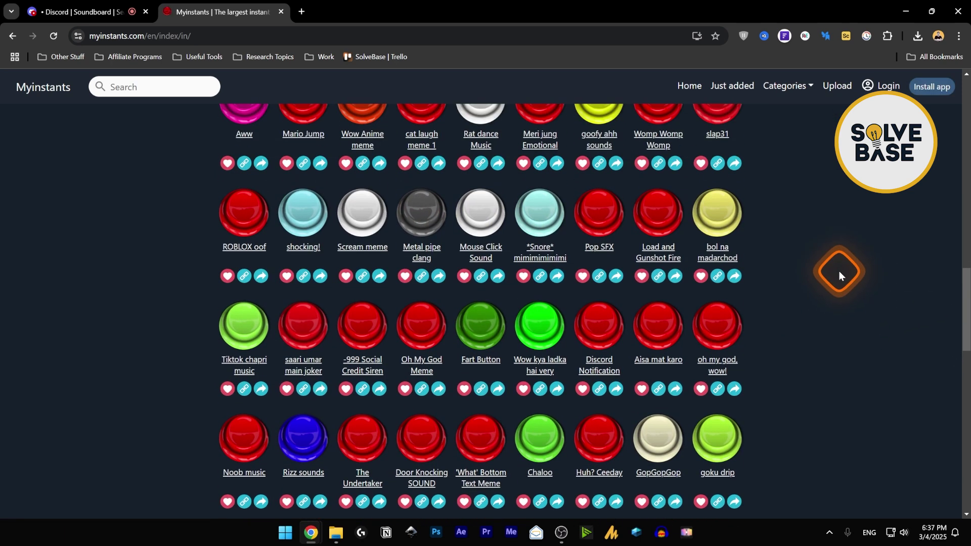
{"action": "left_click", "coordinate": [721, 333]}
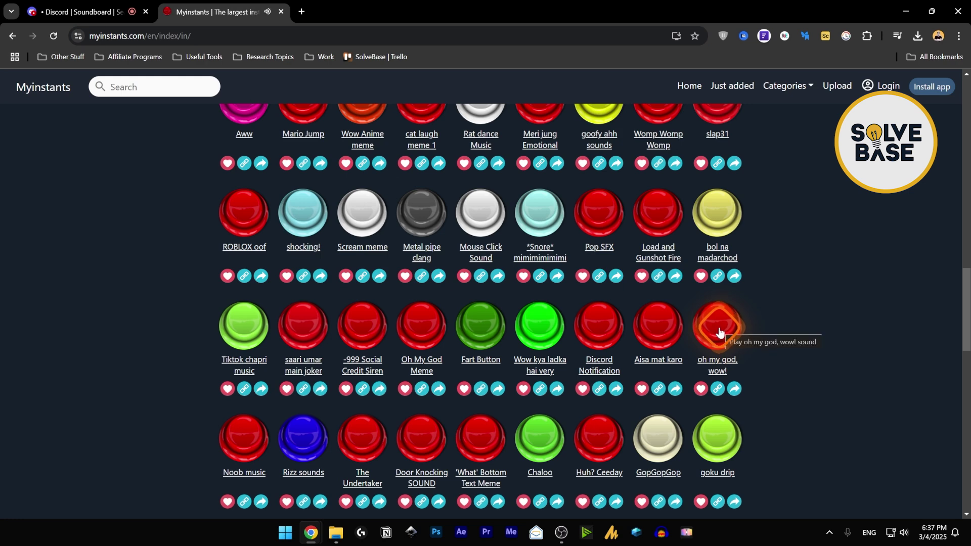
- Open the page of the "oh my god, wow!" sound and download it as an MP3
{"action": "left_click", "coordinate": [720, 370]}
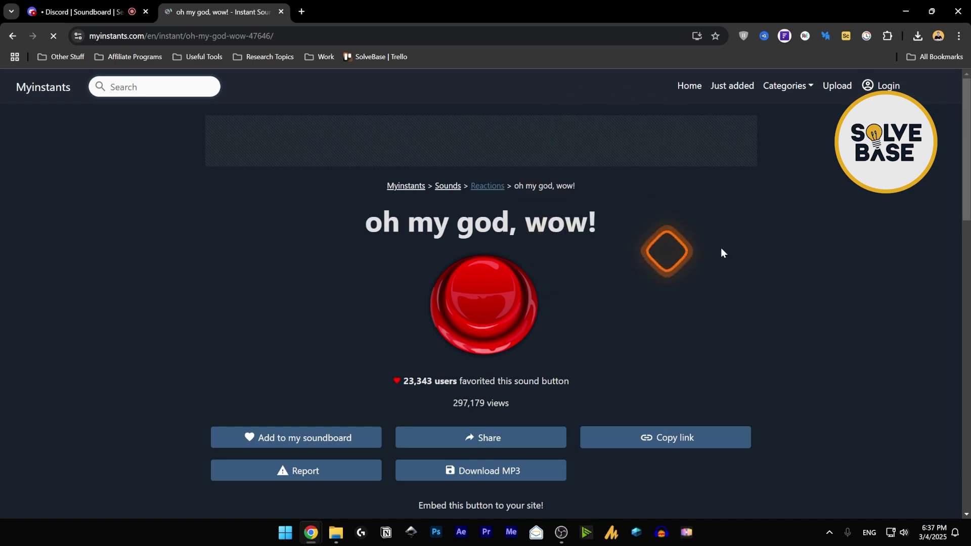
{"action": "mouse_move", "coordinate": [968, 166]}
{"action": "left_mouse_down"}
{"action": "mouse_move", "coordinate": [968, 183]}
{"action": "mouse_move", "coordinate": [968, 173]}
{"action": "left_mouse_up"}
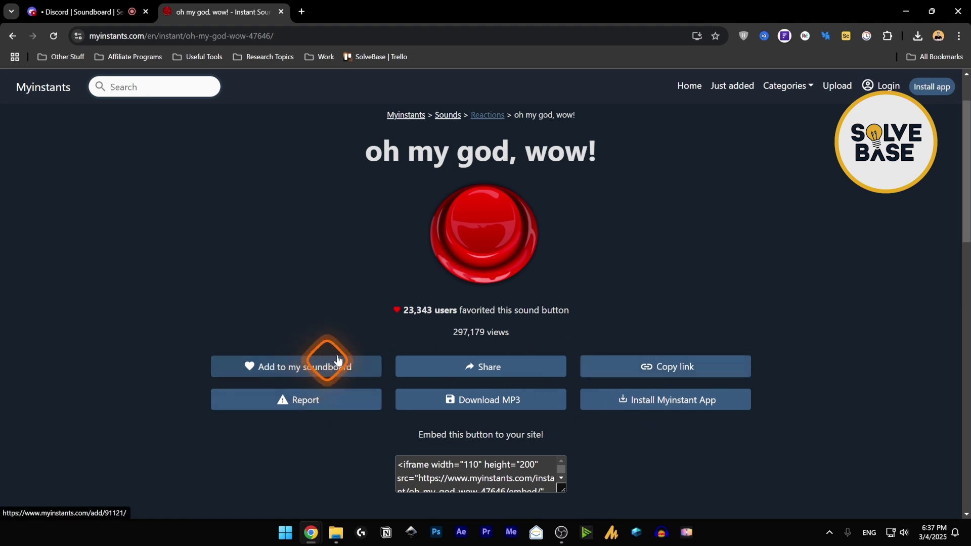
{"action": "left_click", "coordinate": [489, 405]}
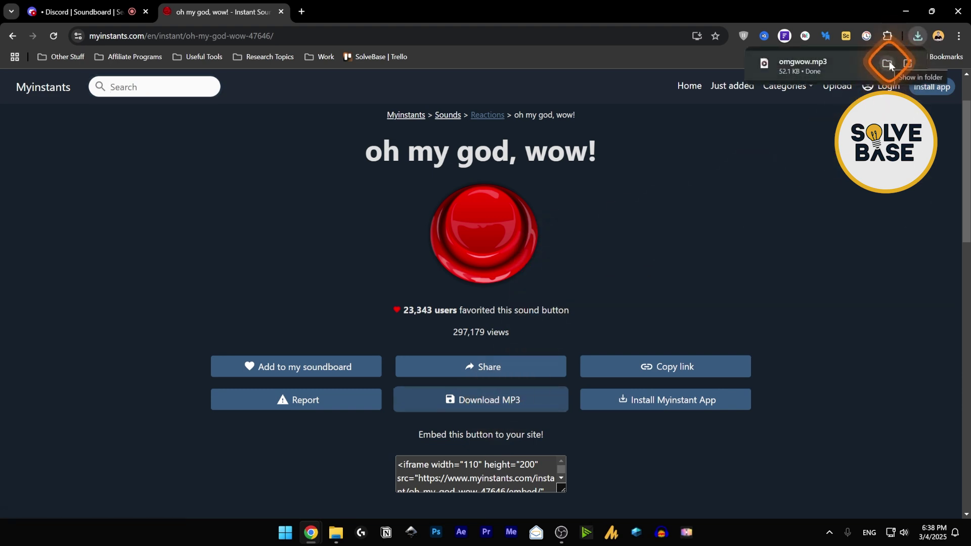
- Return to Discord's sound upload form, name the sound "oh my god" and assign it the exploding_head emoji
{"action": "left_click", "coordinate": [95, 6]}
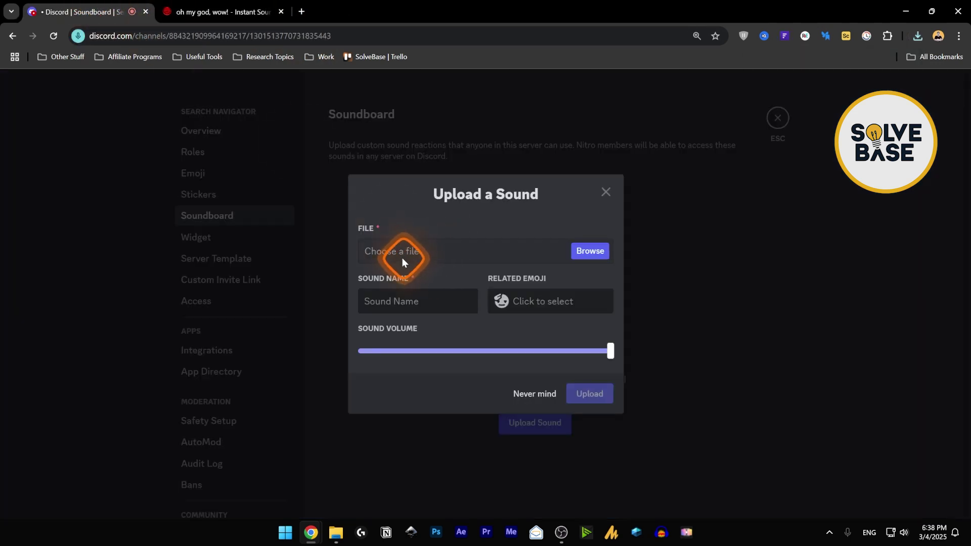
{"action": "left_click", "coordinate": [380, 298]}
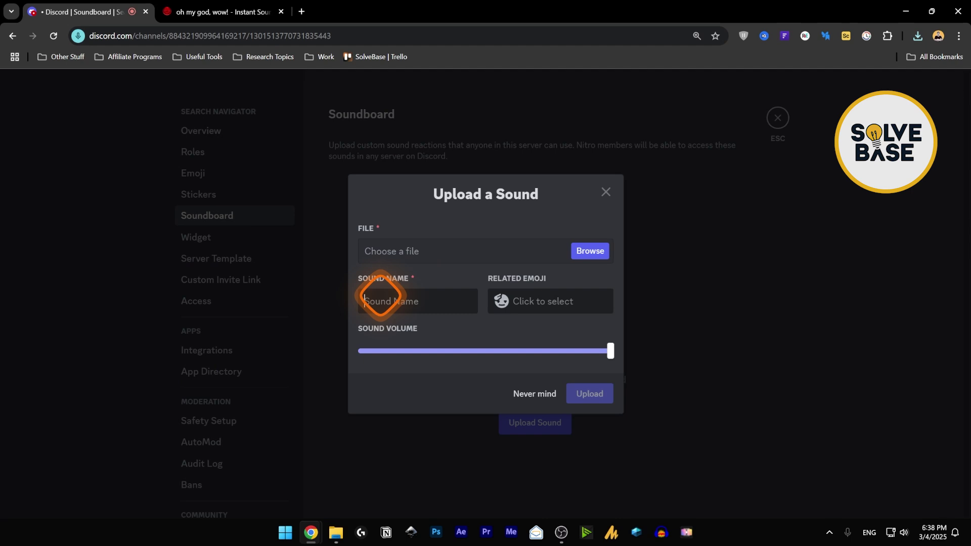
{"action": "type", "text": "oh my god"}
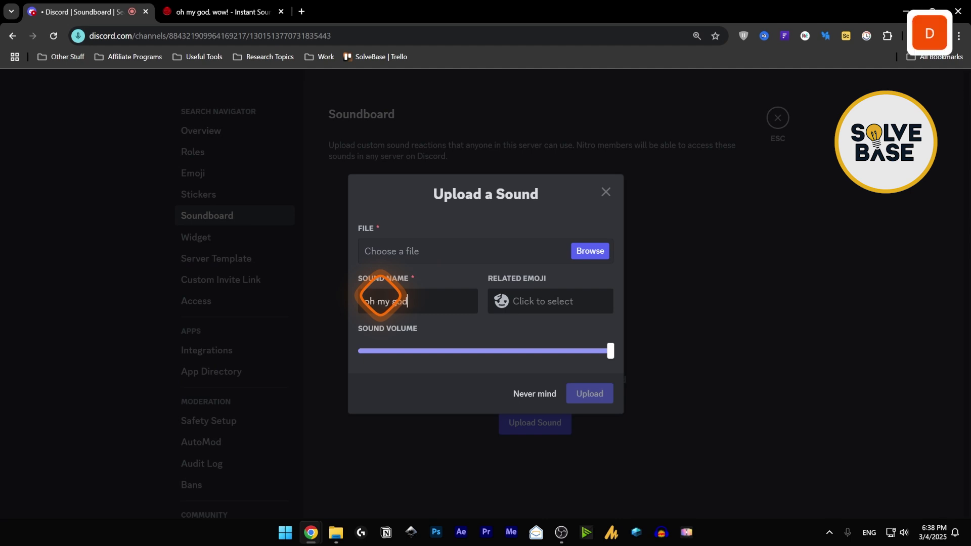
{"action": "left_click", "coordinate": [512, 300]}
{"action": "left_click", "coordinate": [513, 301]}
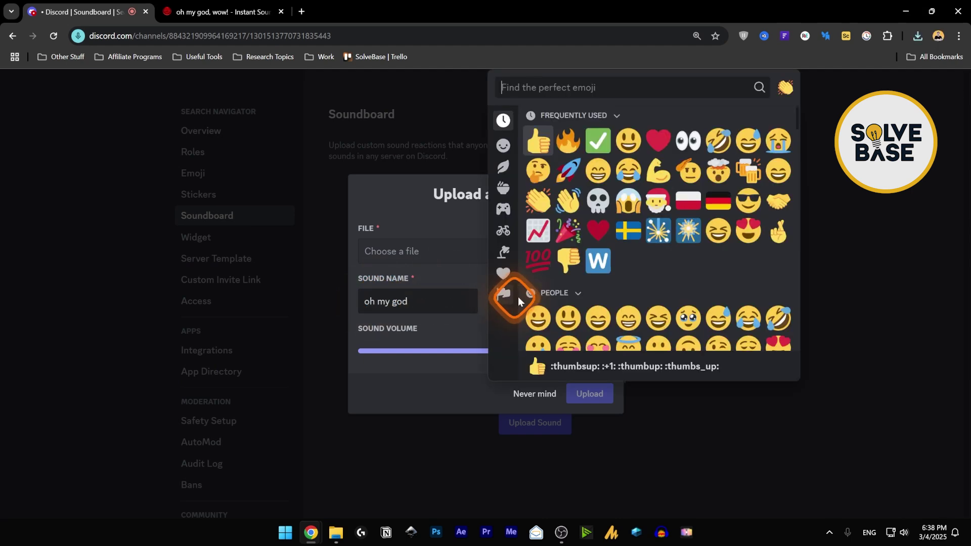
{"action": "left_click", "coordinate": [723, 178]}
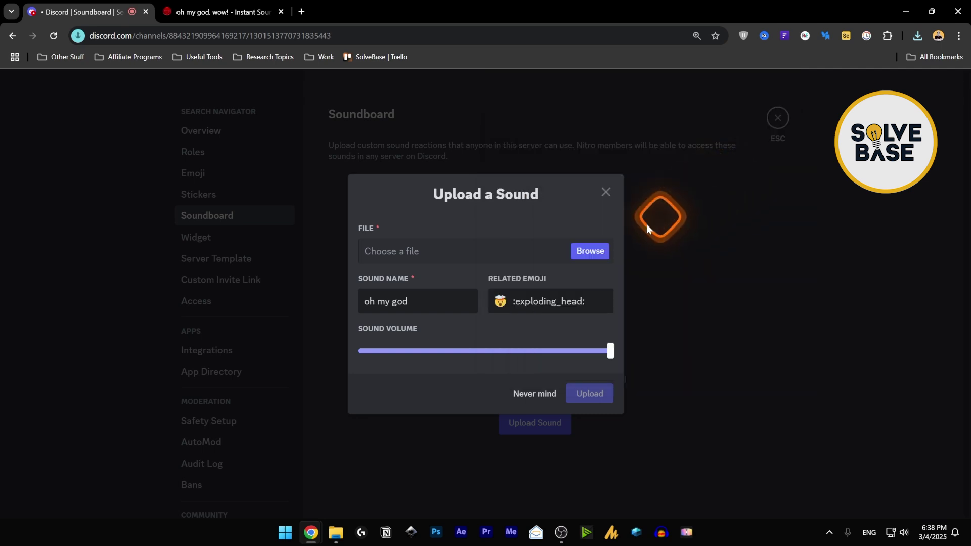
- Choose omgwow.mp3 from the Downloads folder as the file for the new sound
{"action": "left_click", "coordinate": [591, 259]}
{"action": "scroll", "coordinate": [463, 204], "scroll_direction": "down", "scroll_amount": 3}
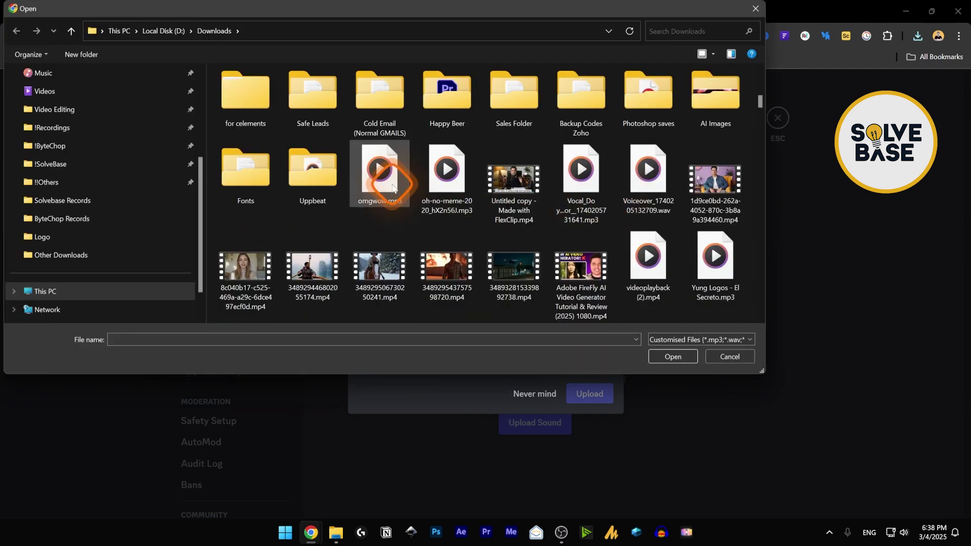
{"action": "left_click", "coordinate": [379, 172]}
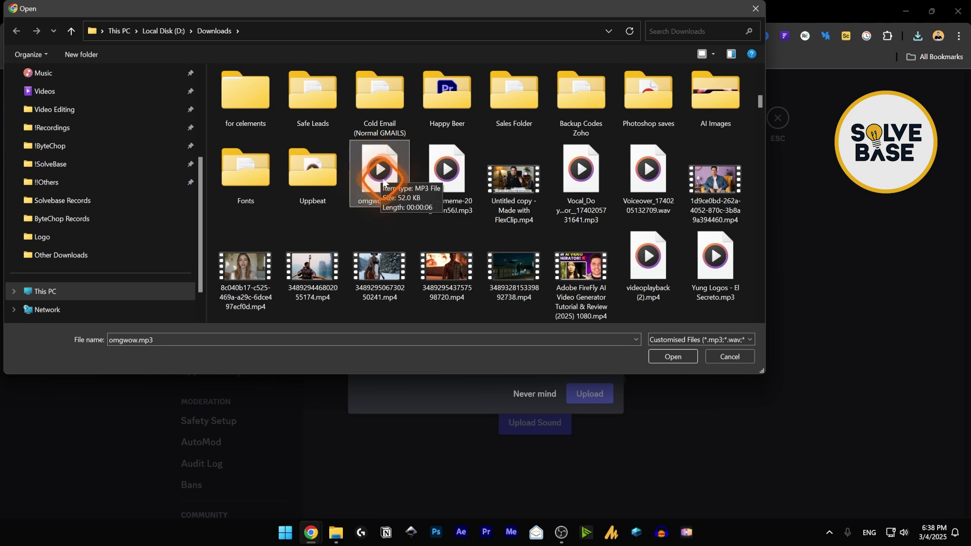
{"action": "double_click", "coordinate": [383, 181]}
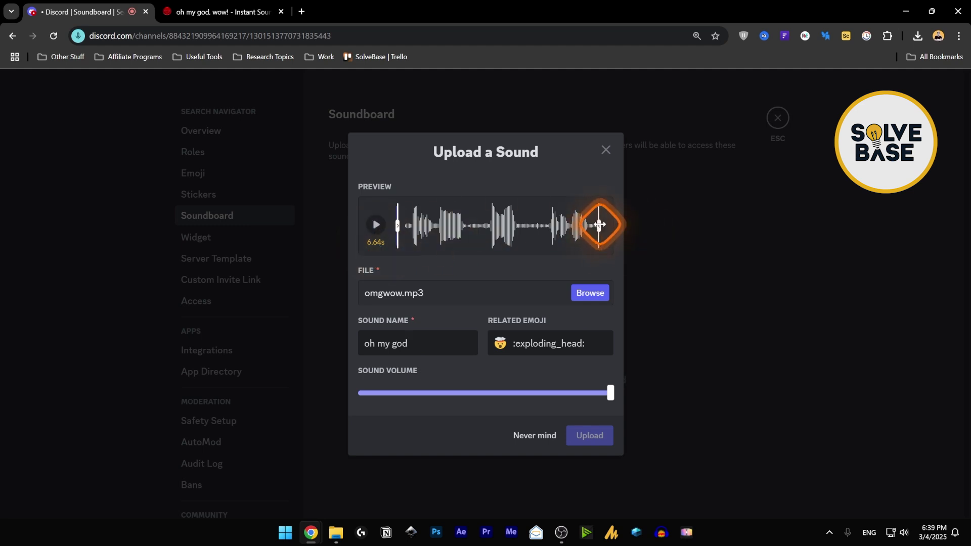
- Trim the end of the sound clip to a length of about 4.95 seconds and upload it
{"action": "left_click_drag", "start_coordinate": [598, 226], "coordinate": [557, 224]}
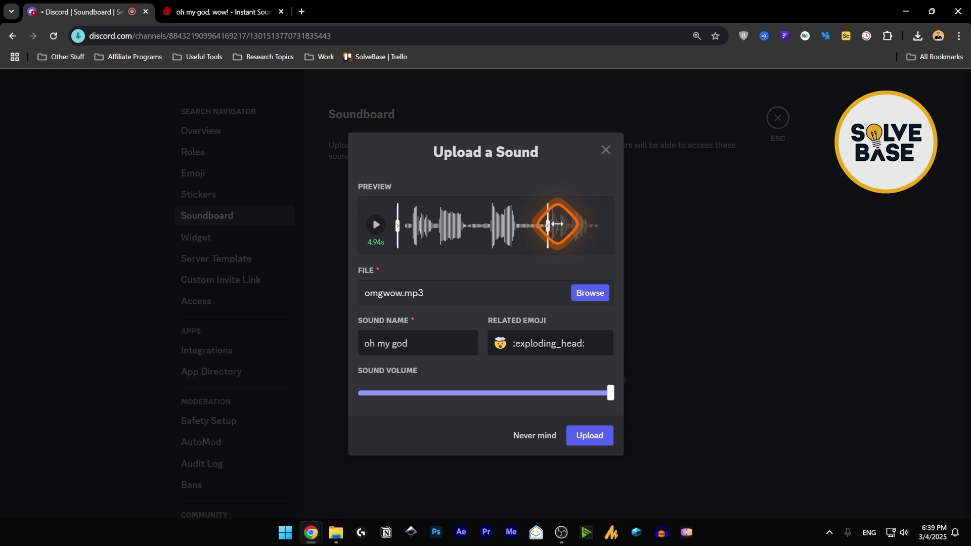
{"action": "mouse_move", "coordinate": [557, 224]}
{"action": "left_mouse_down"}
{"action": "mouse_move", "coordinate": [539, 225]}
{"action": "mouse_move", "coordinate": [548, 227]}
{"action": "left_mouse_up"}
{"action": "left_click", "coordinate": [371, 248]}
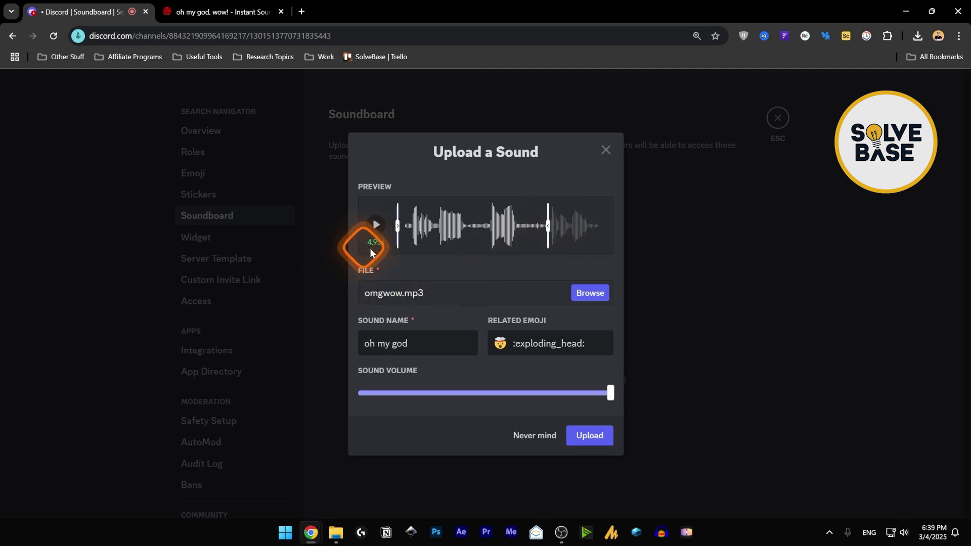
{"action": "left_click", "coordinate": [589, 436]}
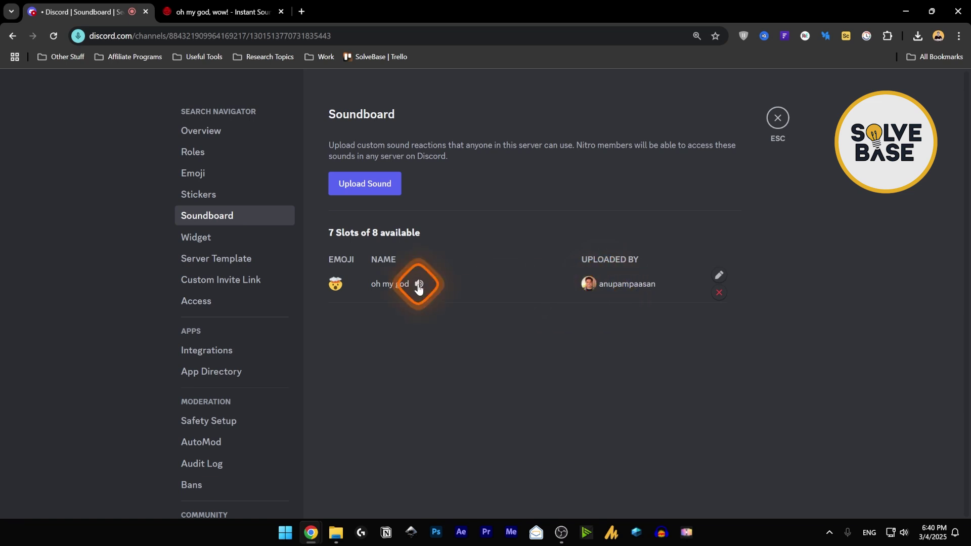
- Leave the server settings and reopen the soundboard for the connected voice channel
{"action": "left_click", "coordinate": [779, 119]}
{"action": "scroll", "coordinate": [101, 324], "scroll_direction": "down", "scroll_amount": 2}
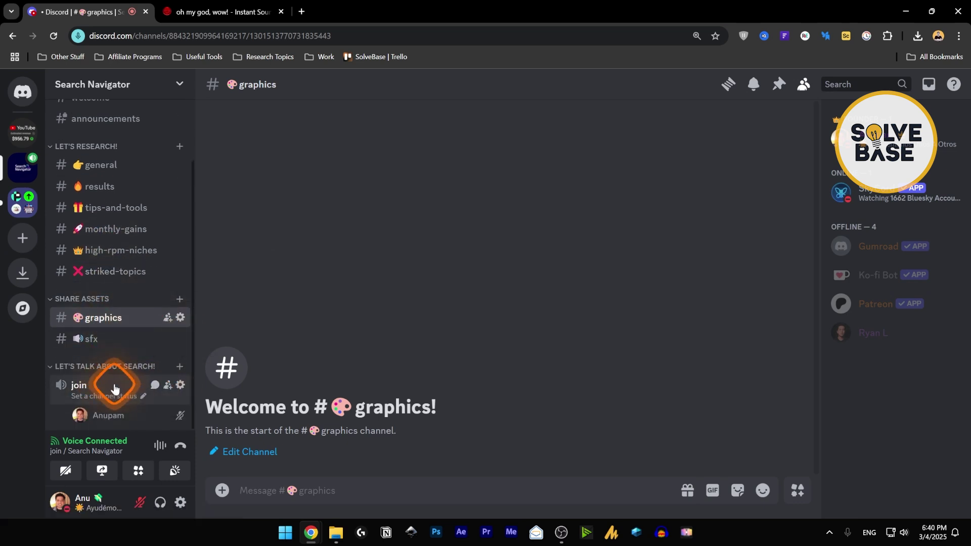
{"action": "left_click", "coordinate": [172, 476]}
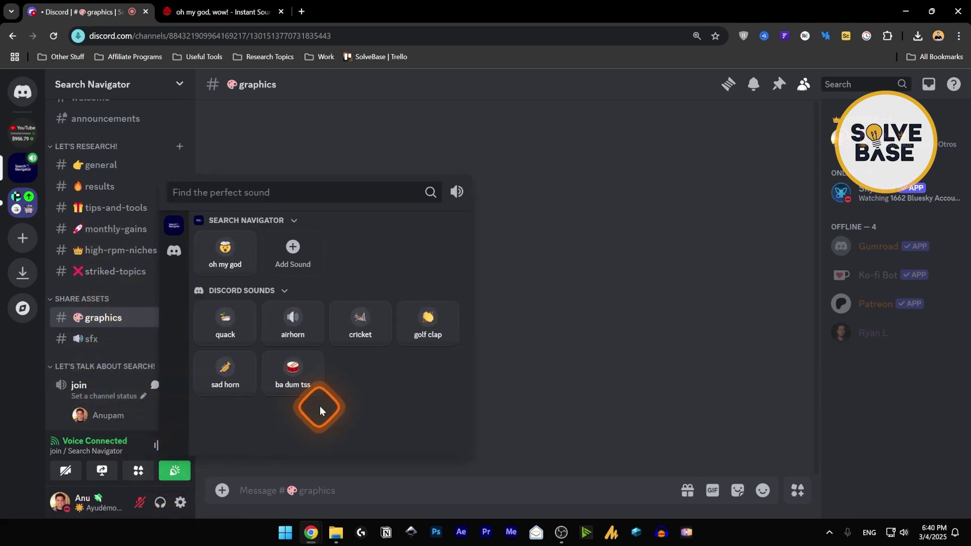
- Play the custom "oh my god" sound several times in the voice channel, then close the soundboard
{"action": "left_click", "coordinate": [218, 253]}
{"action": "left_click", "coordinate": [220, 247]}
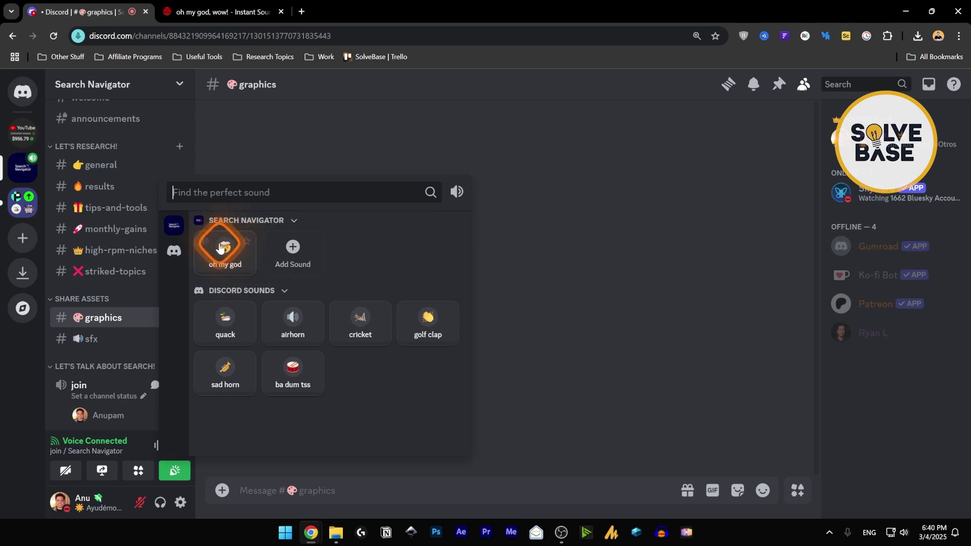
{"action": "left_click", "coordinate": [221, 248]}
{"action": "left_click", "coordinate": [222, 247]}
{"action": "left_click", "coordinate": [225, 248]}
{"action": "left_click", "coordinate": [227, 248]}
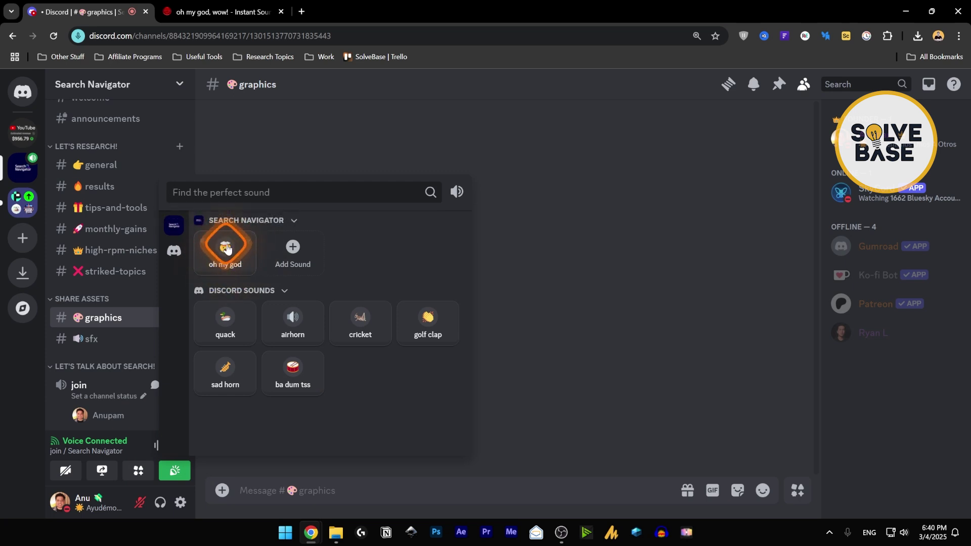
{"action": "left_click", "coordinate": [225, 247]}
{"action": "left_click", "coordinate": [225, 248]}
{"action": "left_click", "coordinate": [226, 277]}
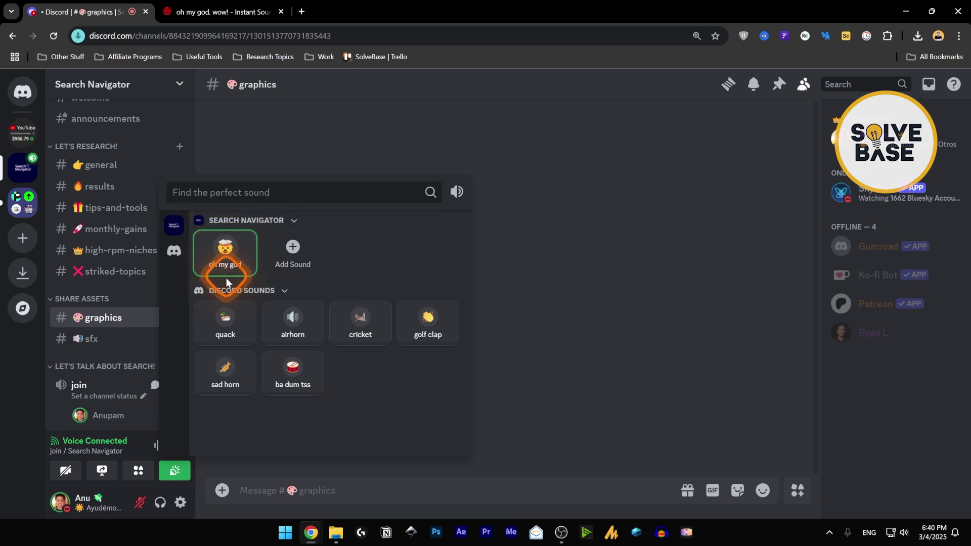
{"action": "left_click", "coordinate": [229, 255]}
{"action": "left_click", "coordinate": [359, 255]}
{"action": "left_click", "coordinate": [234, 266]}
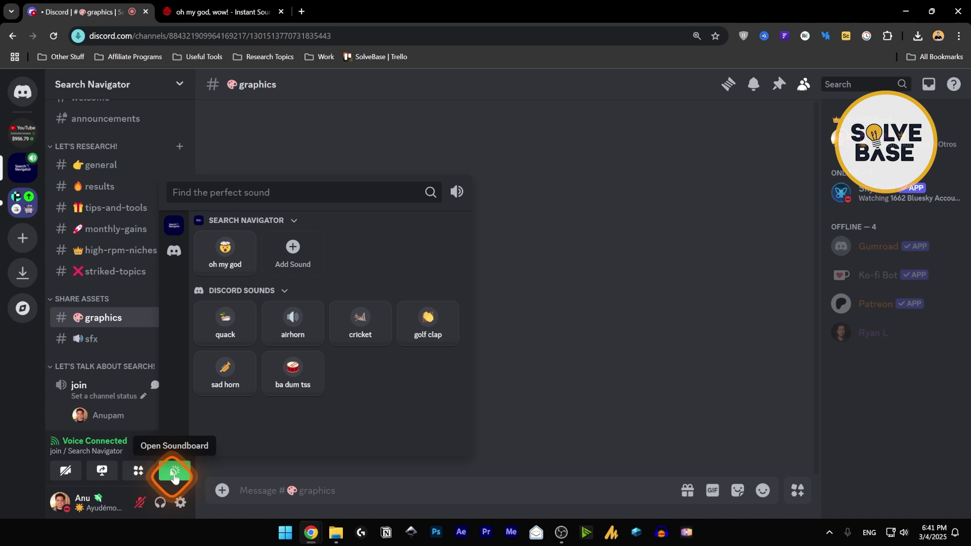
{"action": "left_click", "coordinate": [218, 259]}
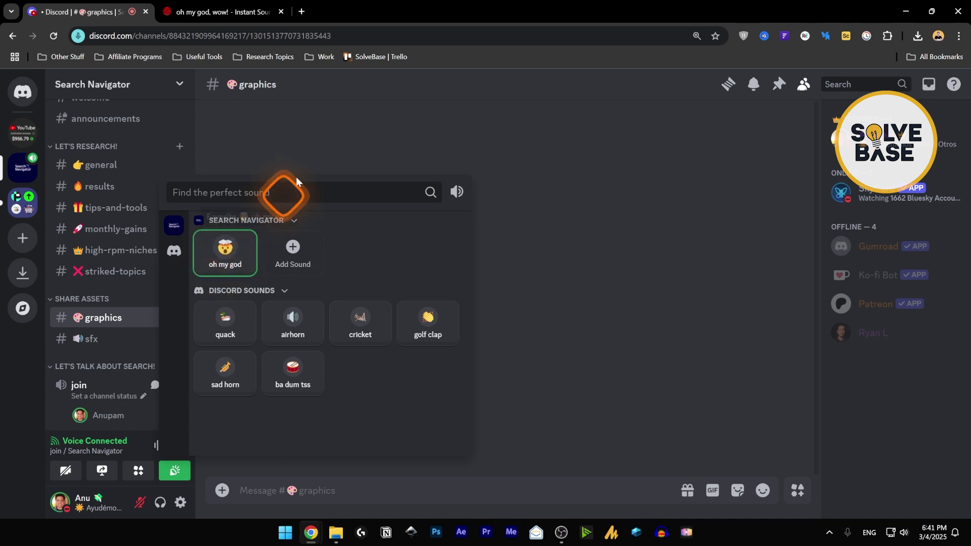
{"action": "left_click", "coordinate": [304, 147]}
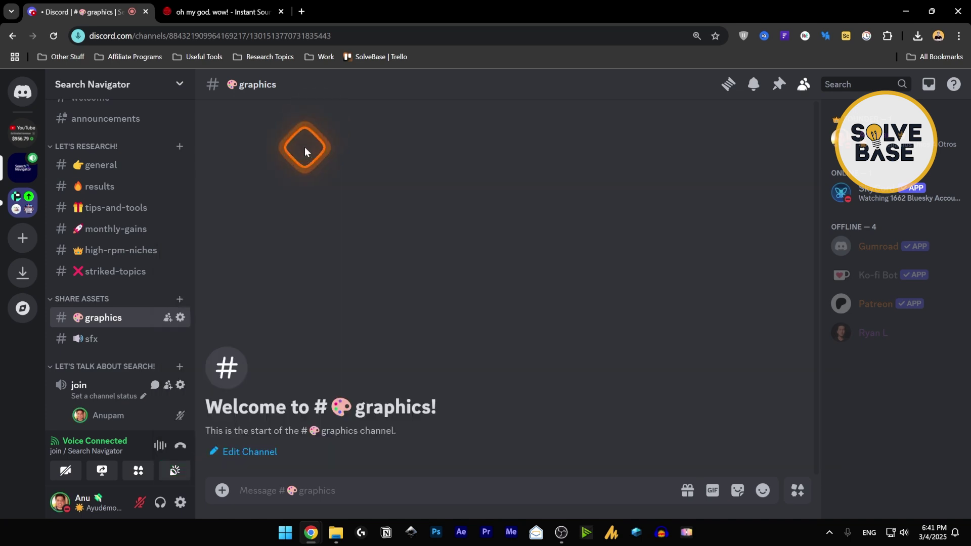